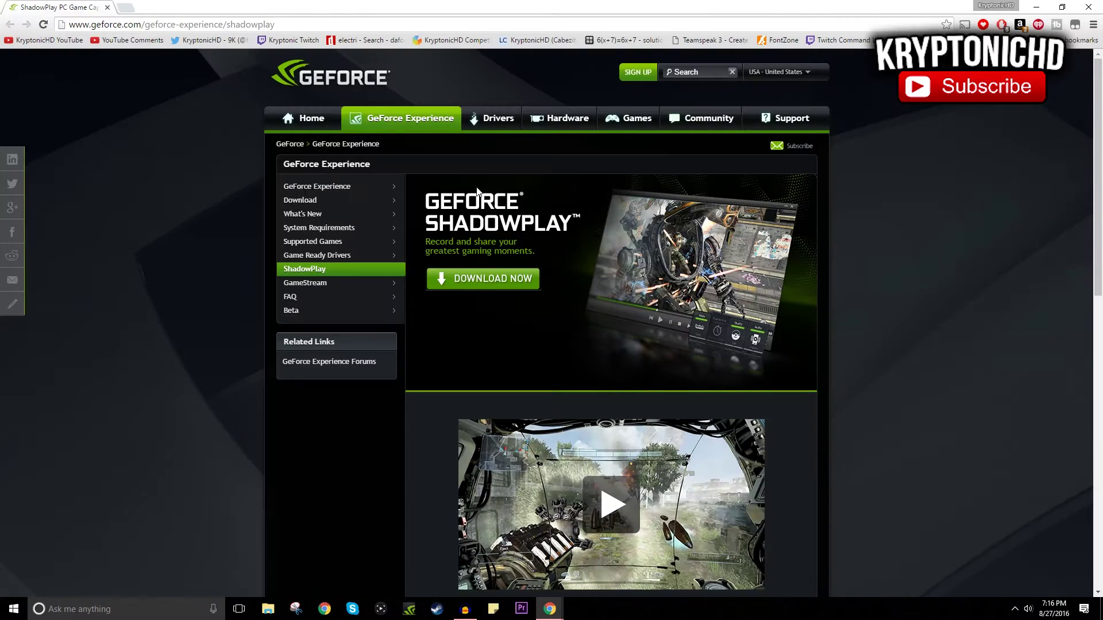
Step: Examine the GeForce ShadowPlay web page, including its download option, video preview and feature description
scroll(836, 360, "down", 10)
scroll(694, 377, "up", 7)
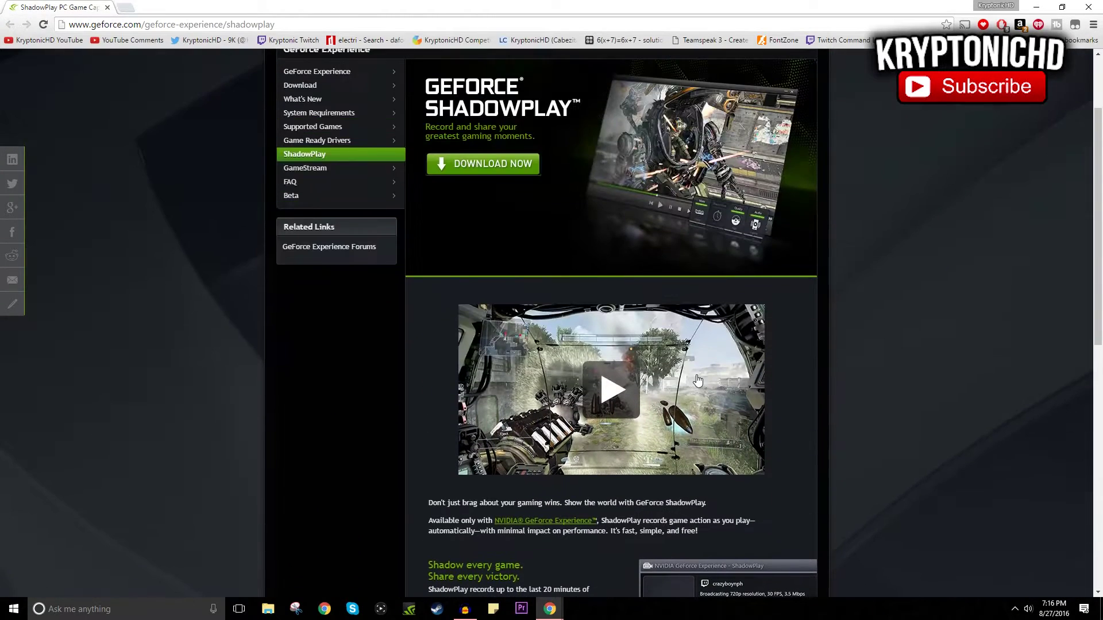
scroll(697, 380, "up", 2)
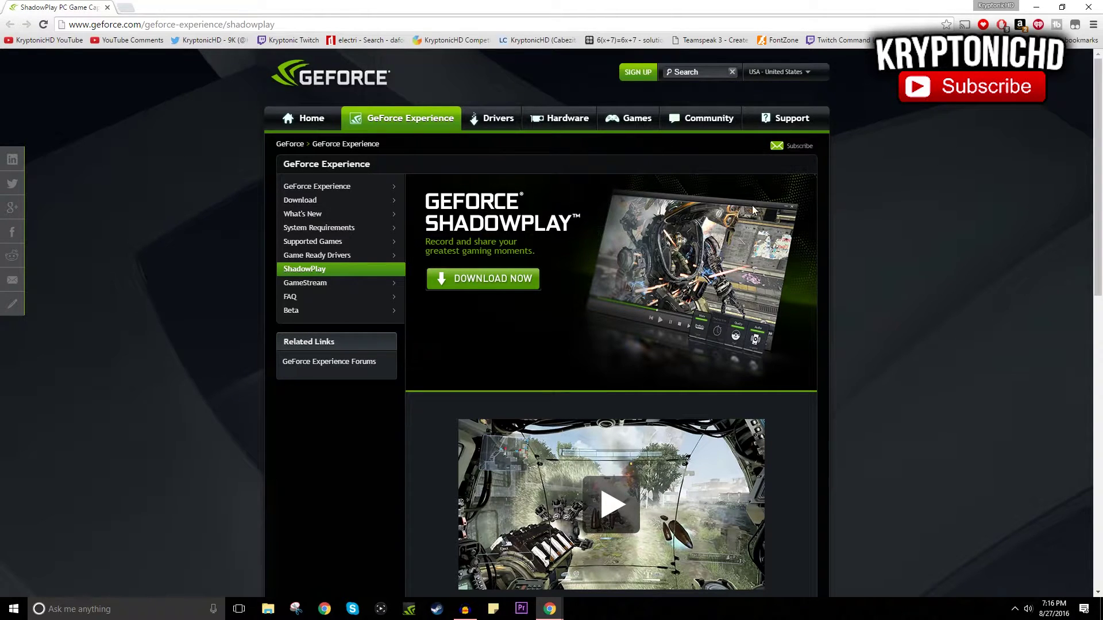
scroll(736, 201, "down", 2)
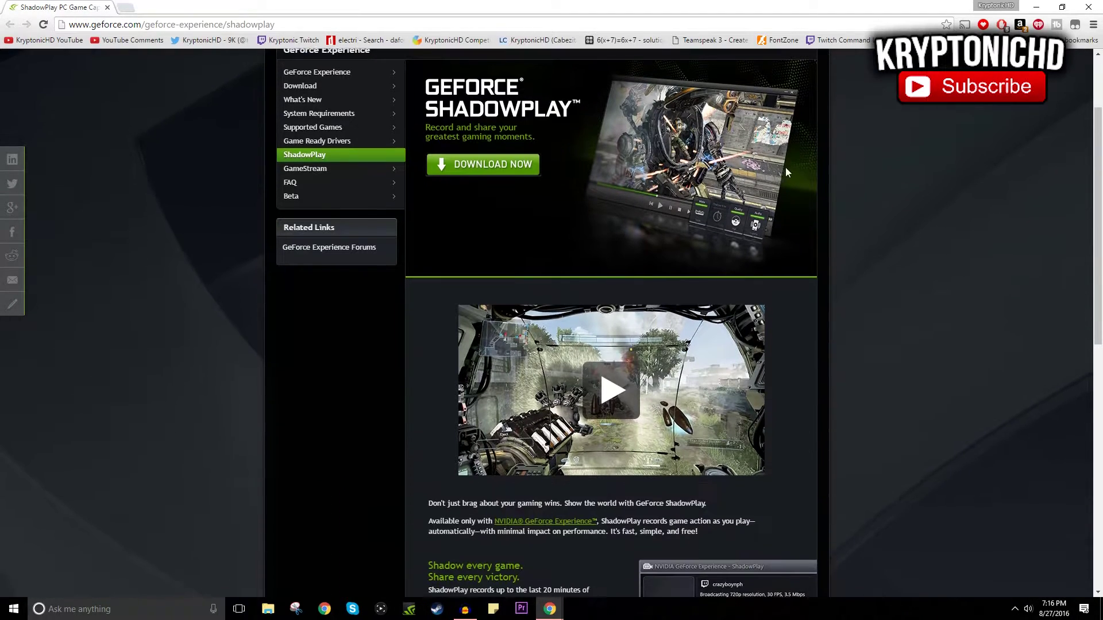
scroll(785, 167, "up", 2)
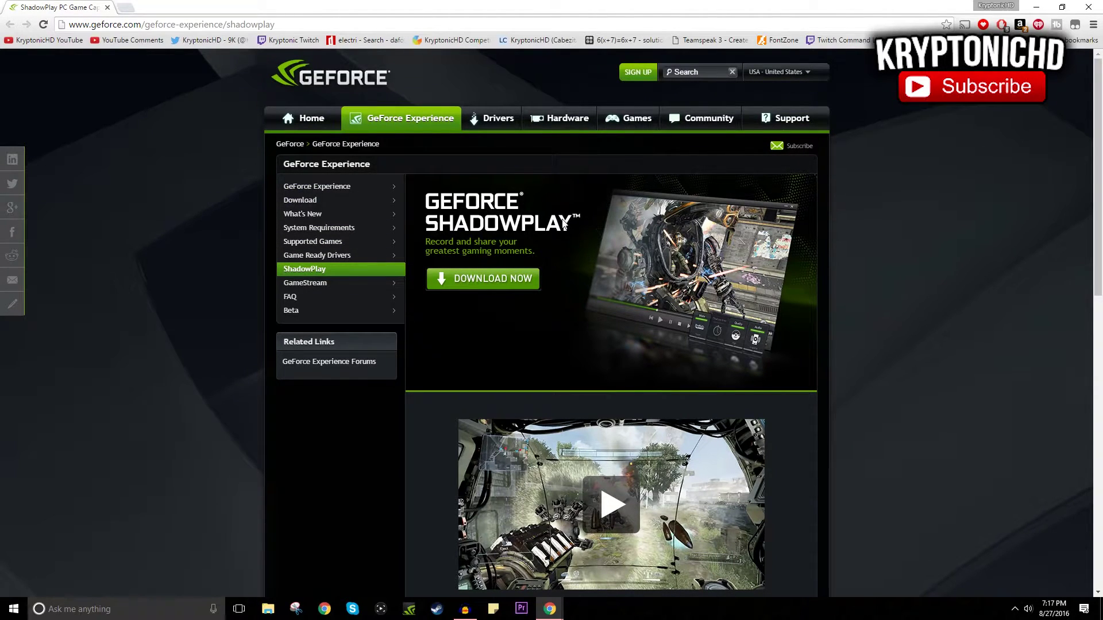
scroll(580, 228, "down", 1)
scroll(574, 253, "down", 1)
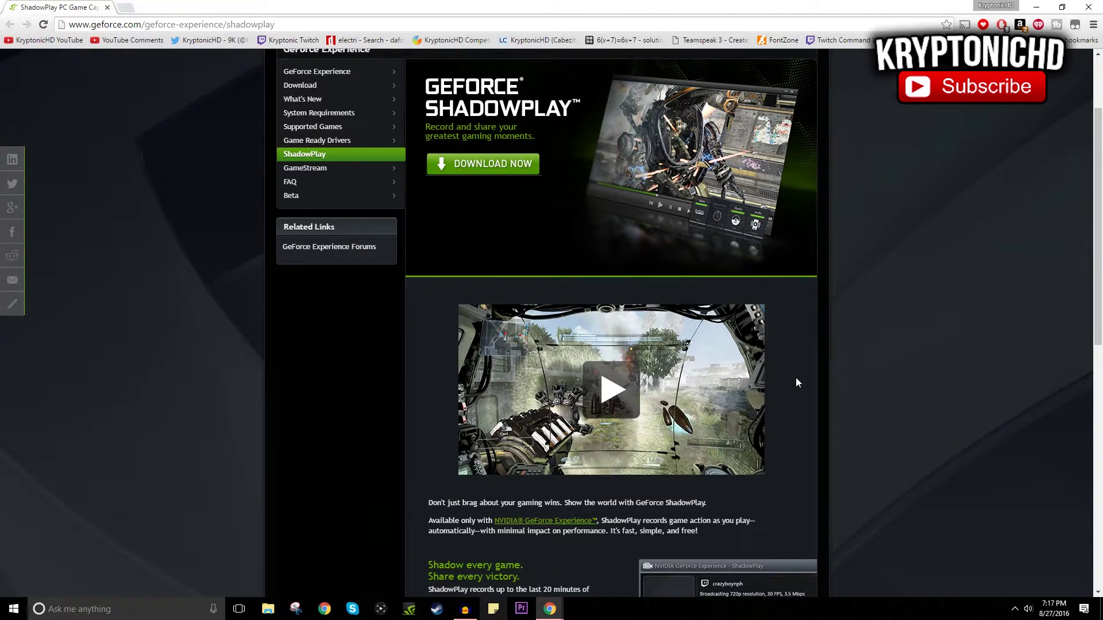
scroll(782, 320, "up", 1)
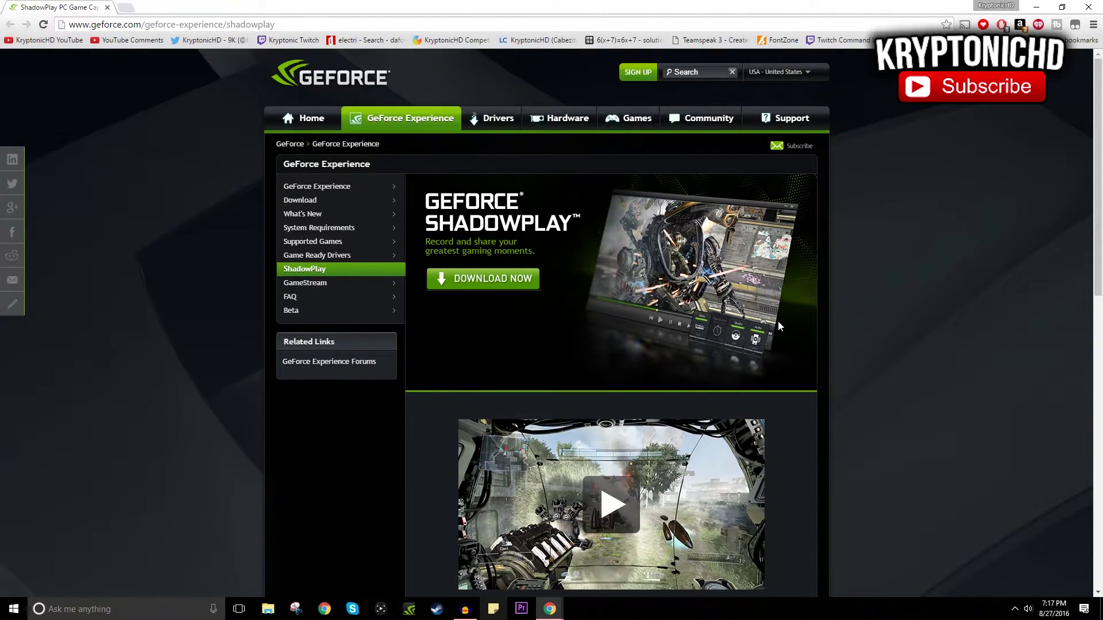
scroll(738, 276, "down", 6)
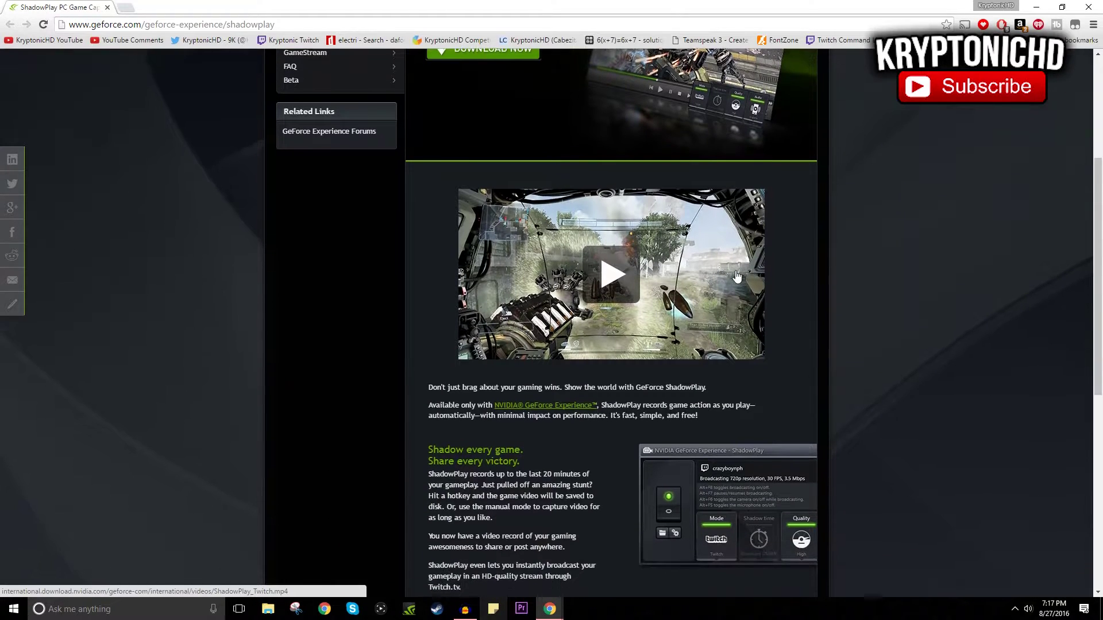
scroll(782, 294, "up", 4)
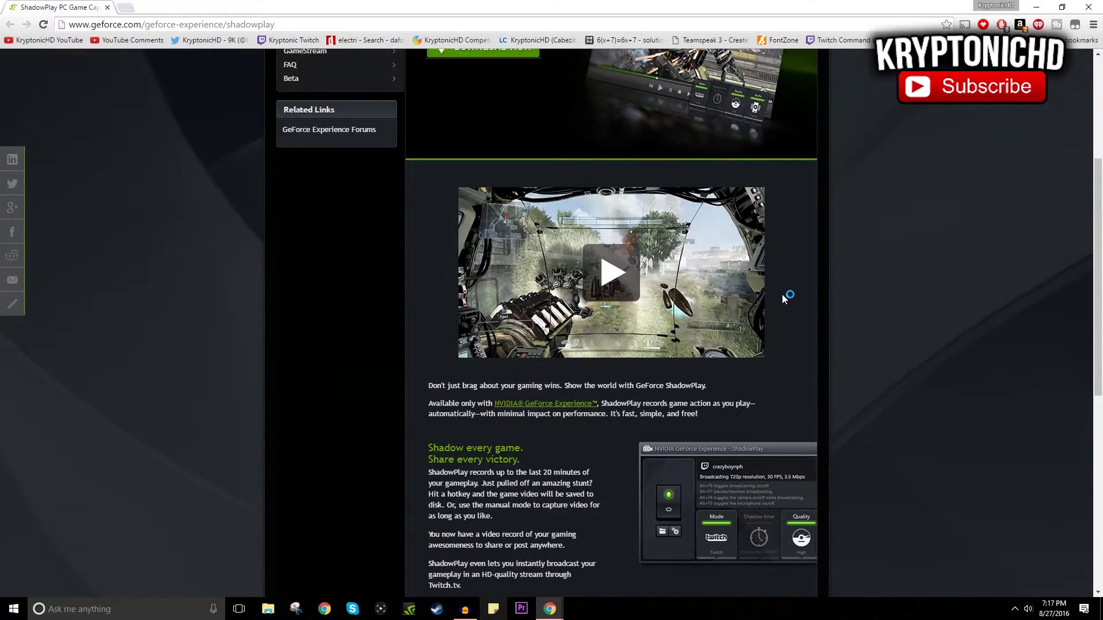
scroll(779, 295, "up", 3)
scroll(716, 190, "down", 8)
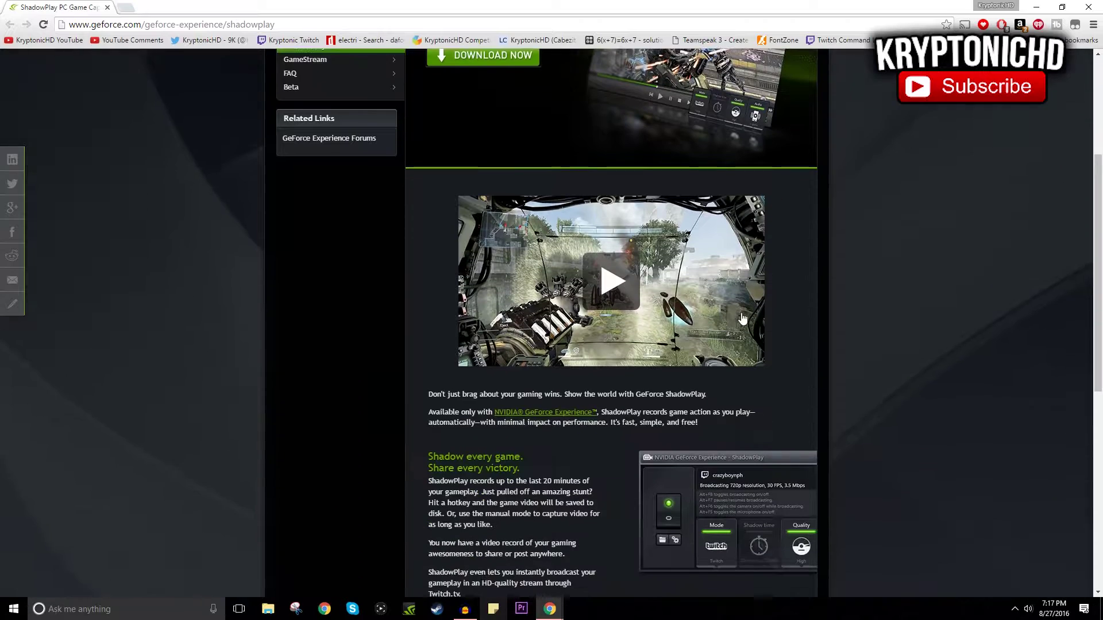
scroll(715, 190, "down", 4)
scroll(665, 205, "up", 11)
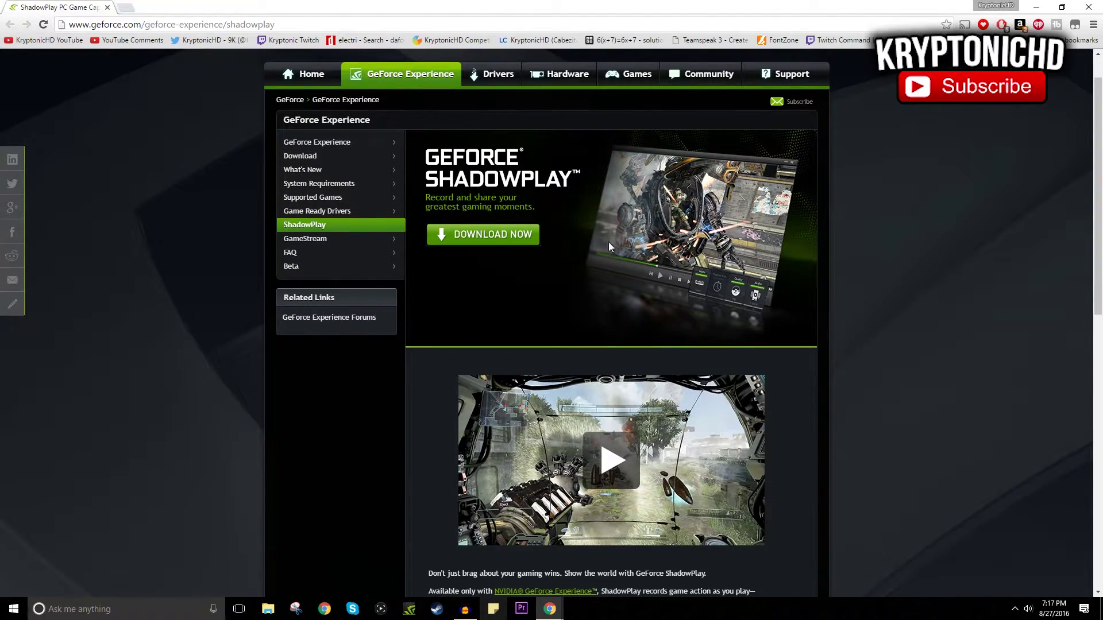
scroll(536, 251, "down", 2)
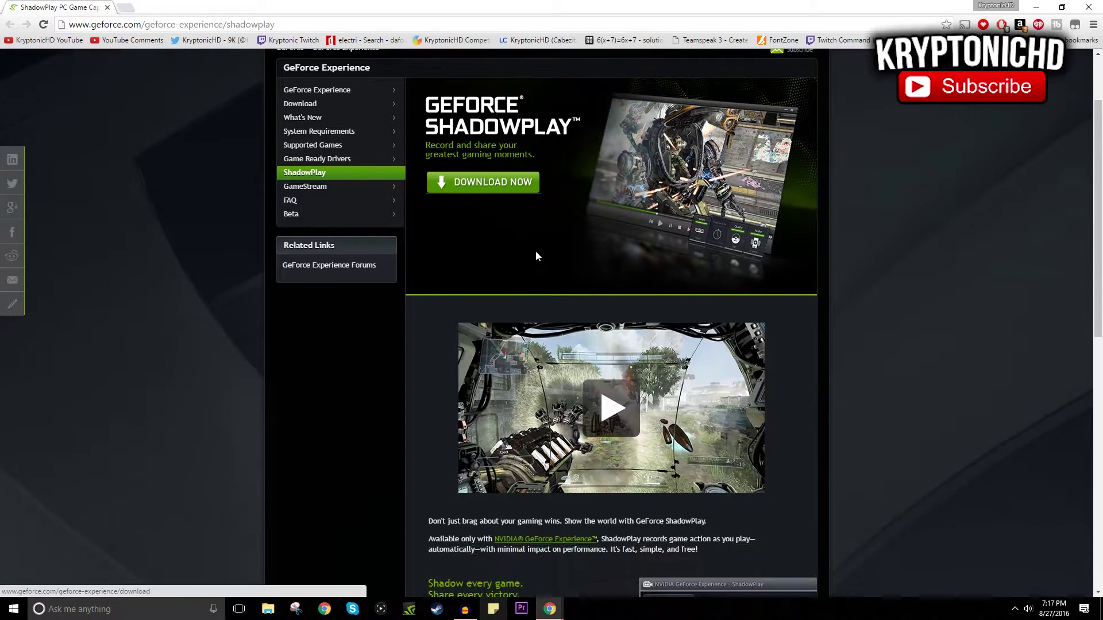
scroll(562, 264, "up", 3)
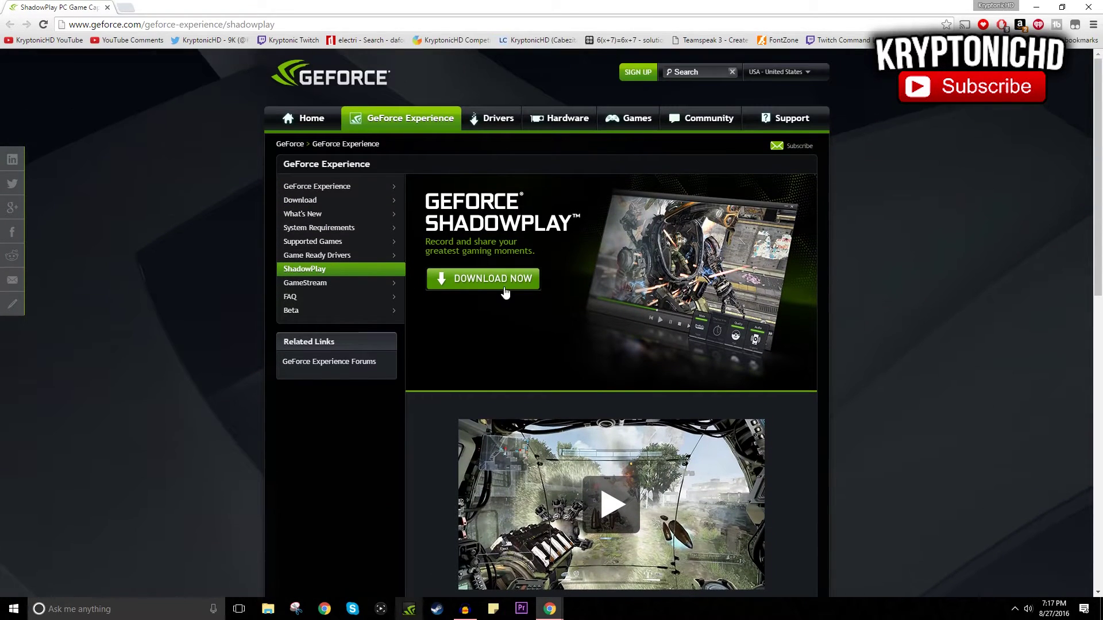
Step: Switch to NVIDIA GeForce Experience and check the driver status, the PC's specifications and the readiness of each feature, including ShadowPlay
left_click(411, 611)
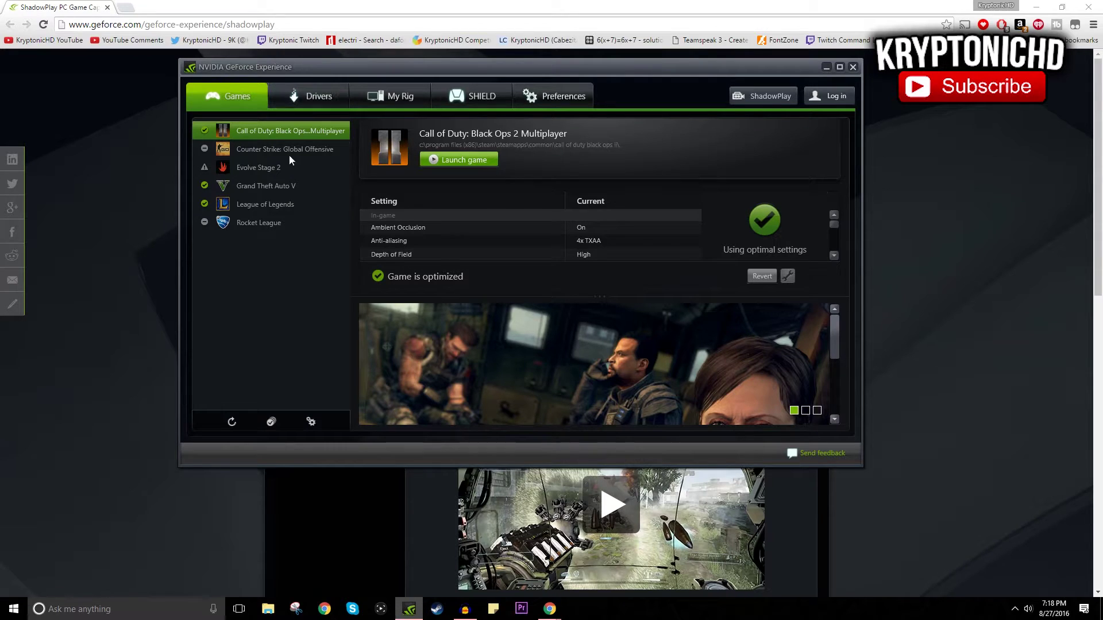
left_click(344, 107)
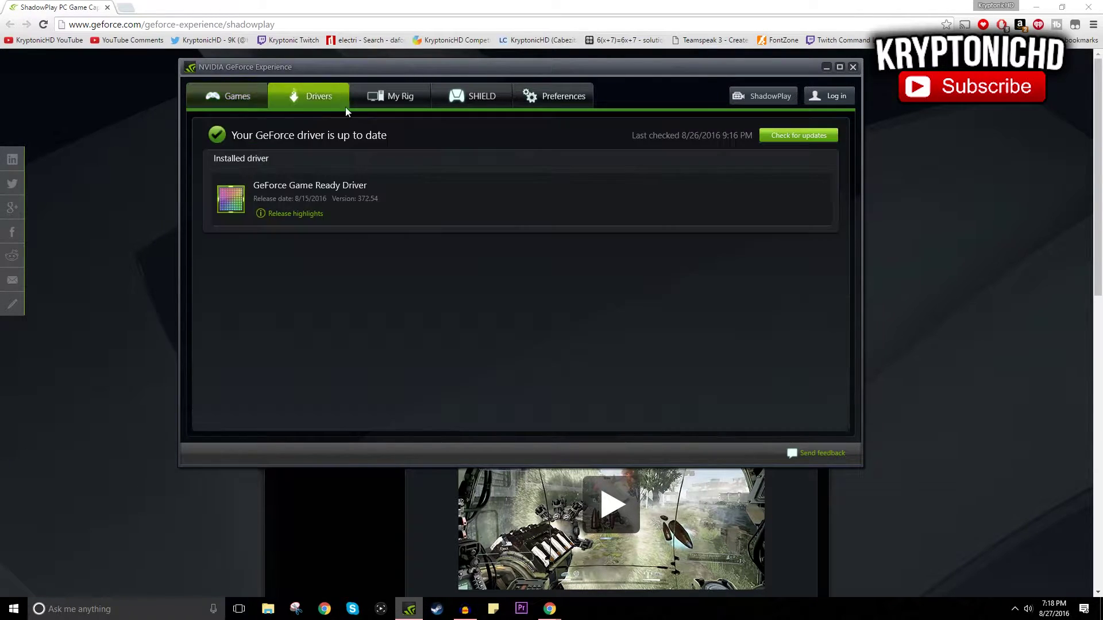
left_click(386, 104)
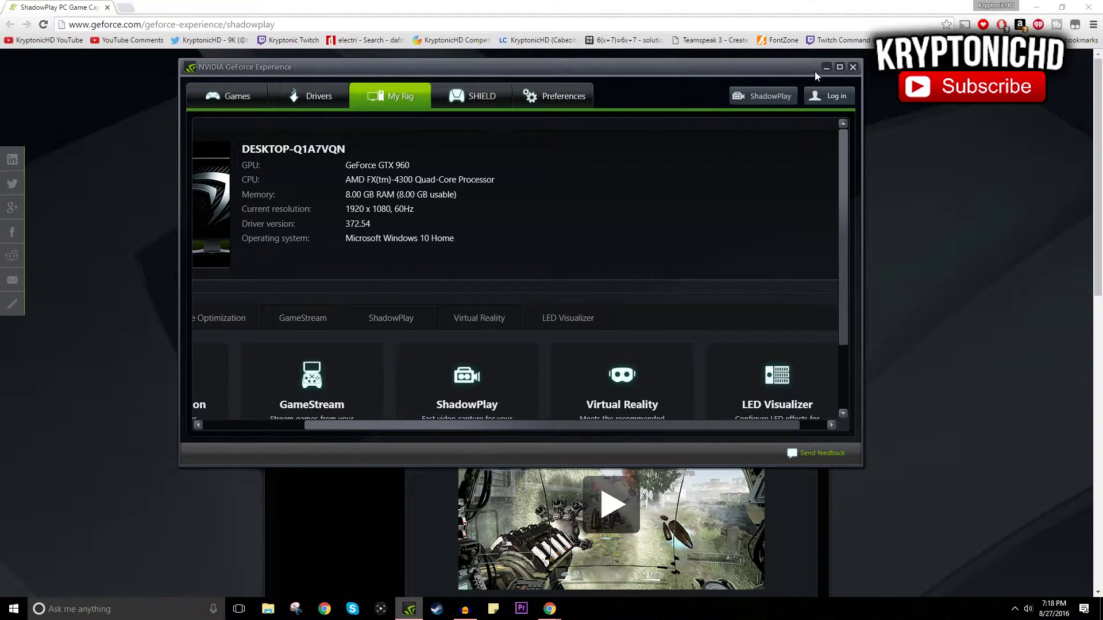
scroll(661, 345, "down", 3)
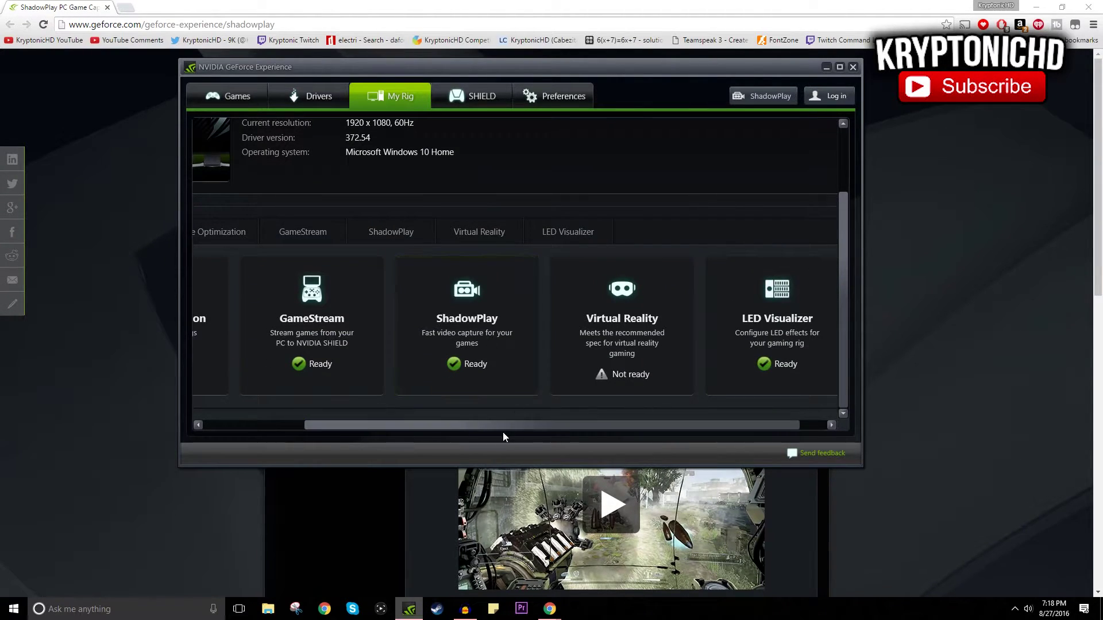
left_click_drag(501, 426, 402, 426)
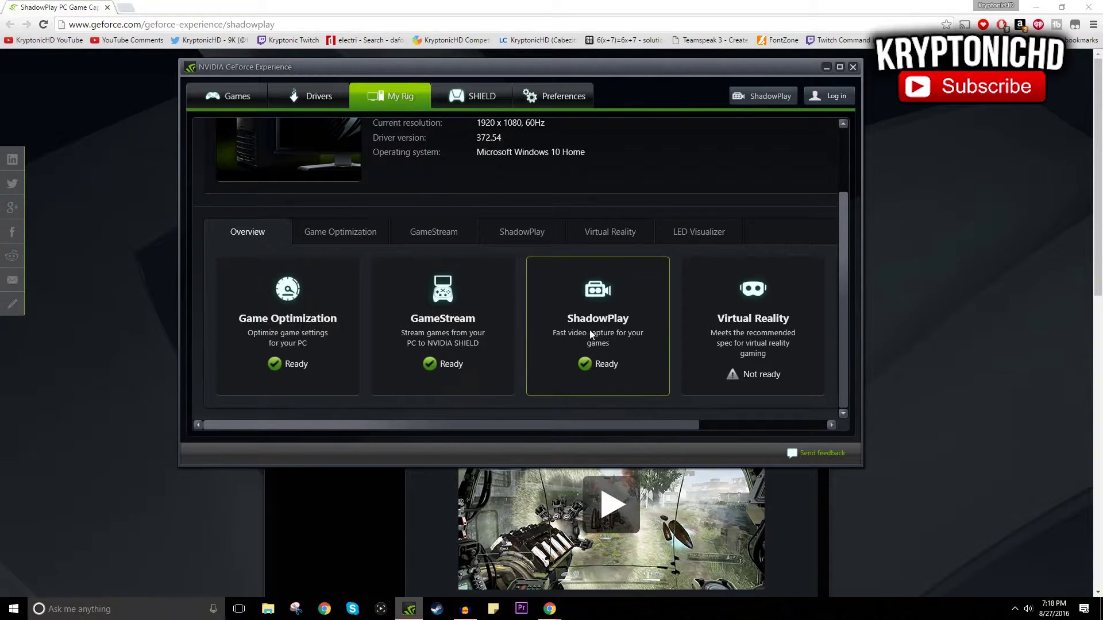
left_click_drag(570, 427, 658, 396)
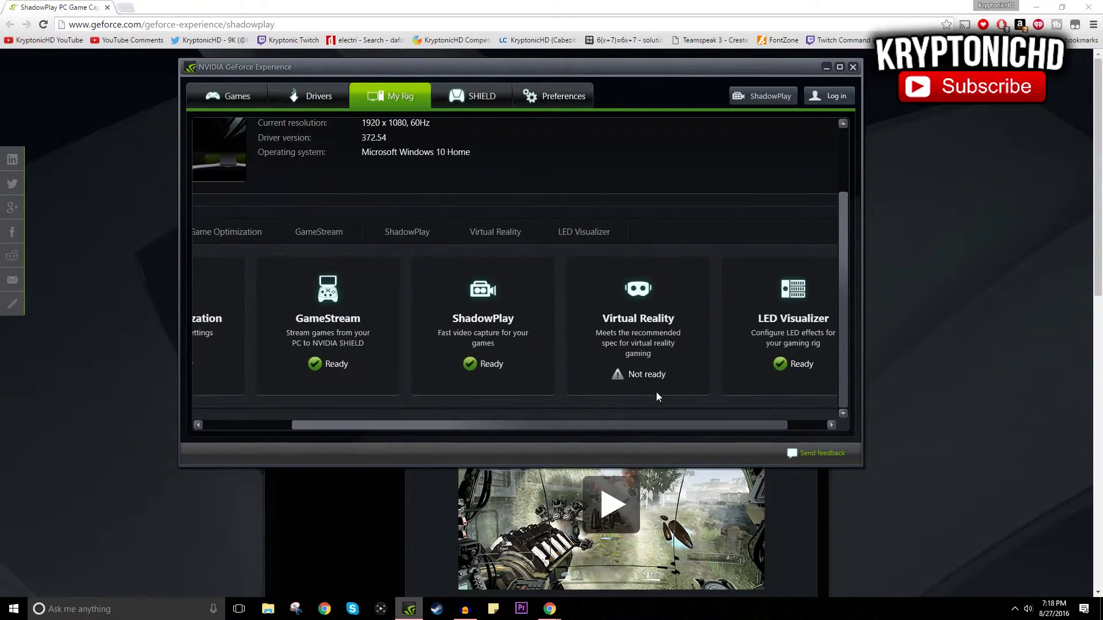
left_click_drag(600, 428, 510, 429)
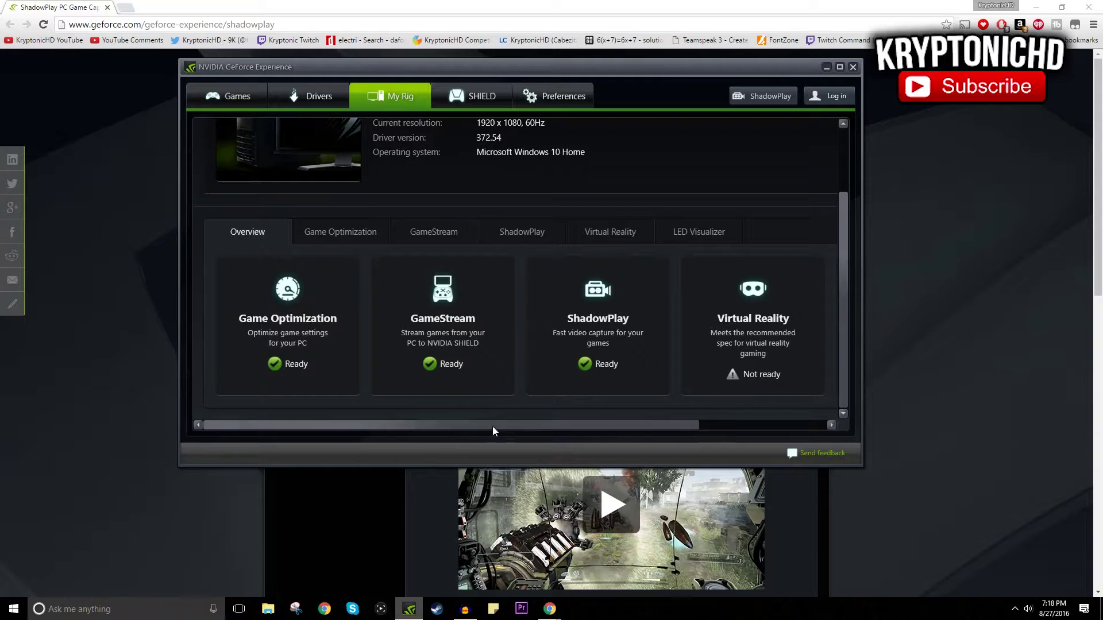
Step: Open the ShadowPlay recorder's settings and examine the overlay, microphone and keyboard shortcut preferences
left_click(745, 98)
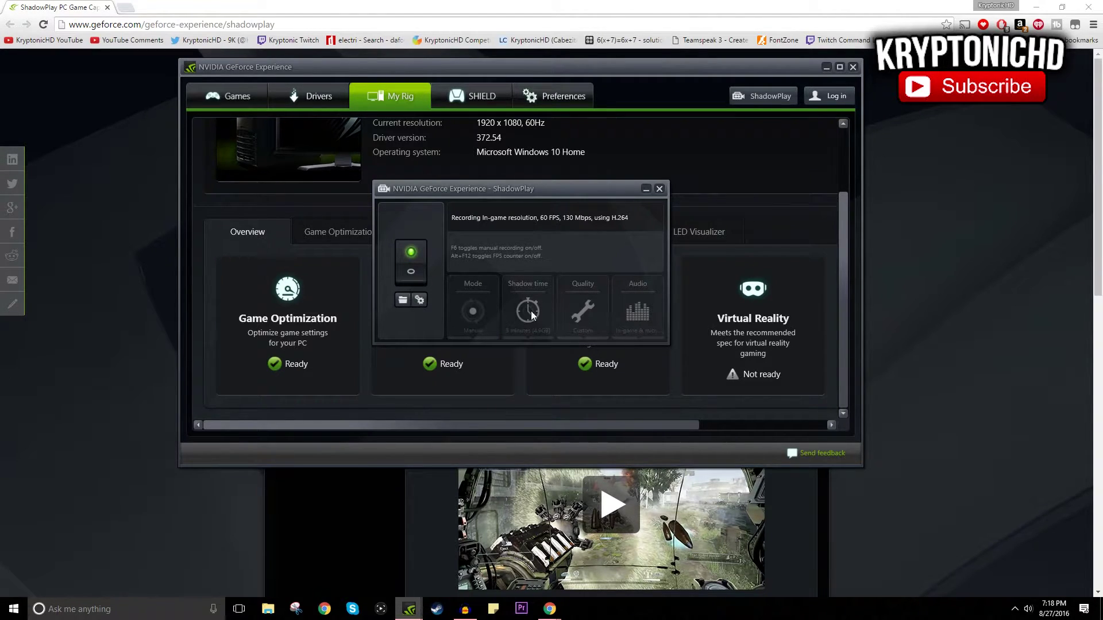
left_click(420, 306)
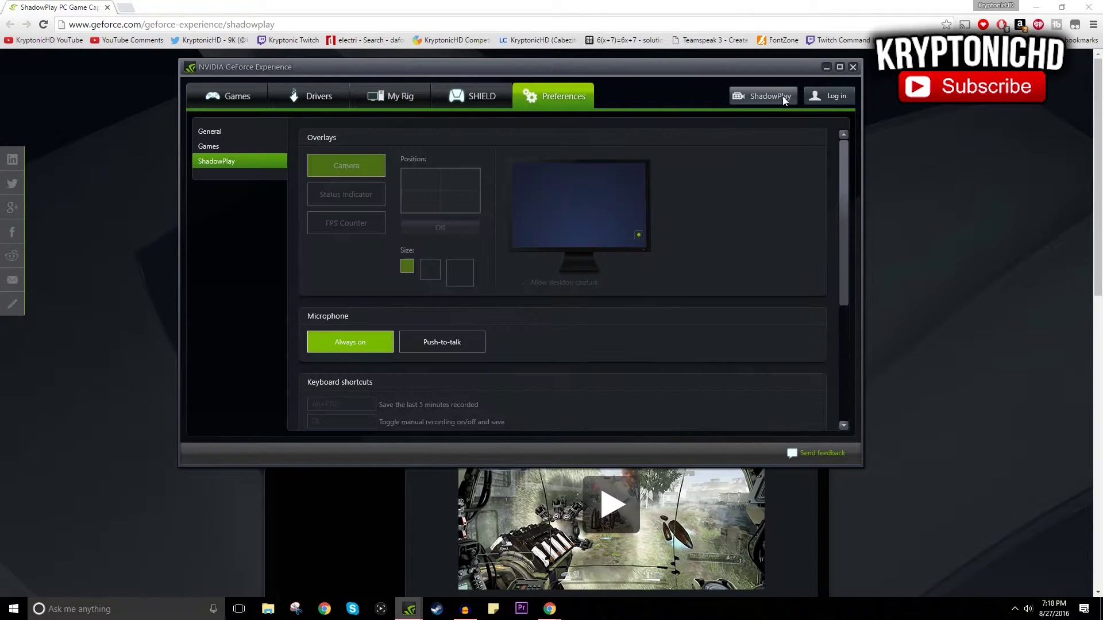
scroll(441, 252, "down", 2)
scroll(441, 252, "up", 2)
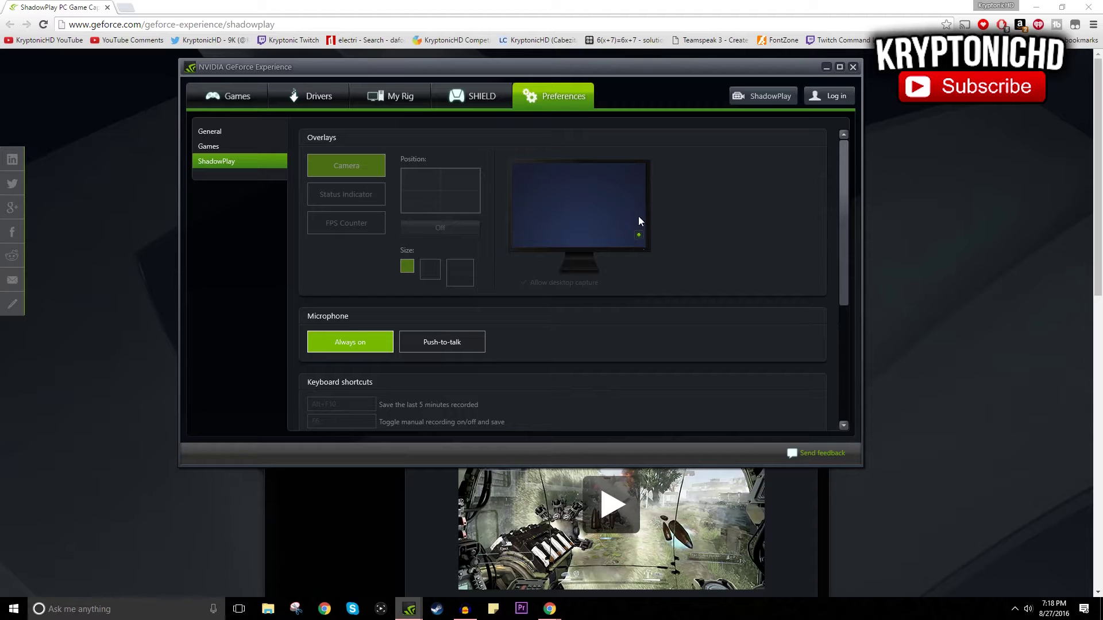
scroll(382, 317, "down", 1)
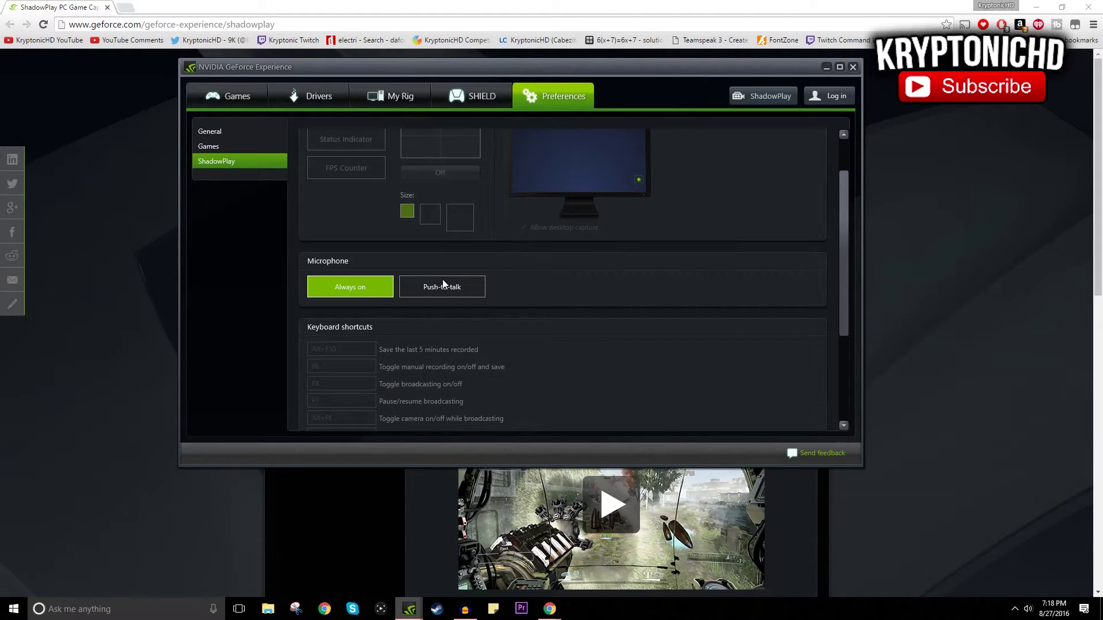
scroll(441, 290, "down", 1)
scroll(428, 294, "up", 1)
scroll(414, 293, "up", 3)
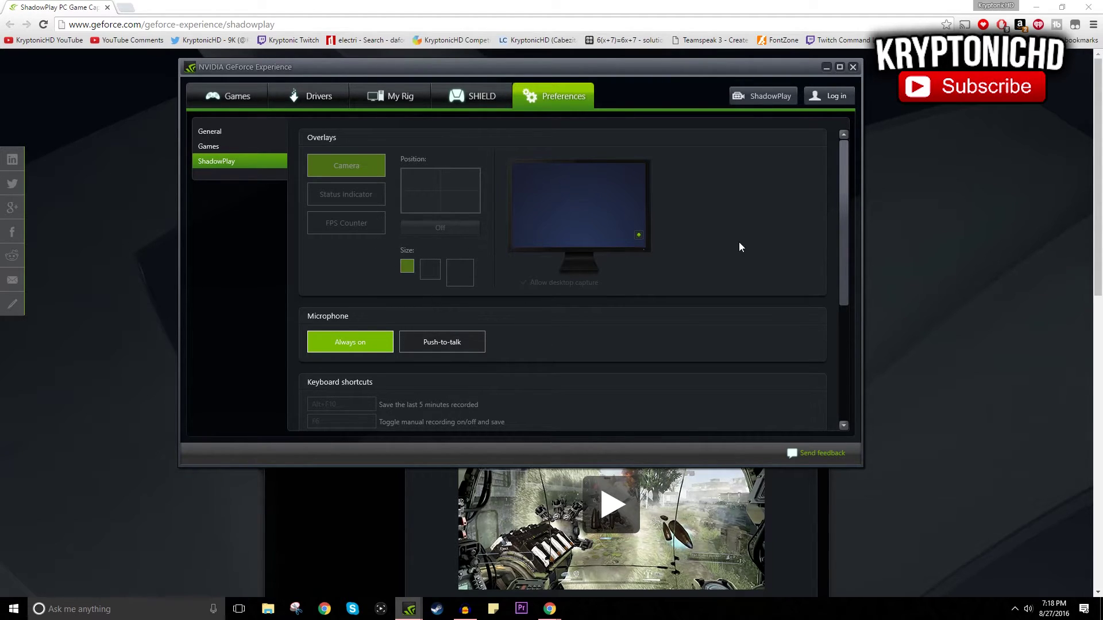
scroll(402, 315, "down", 3)
scroll(402, 315, "up", 1)
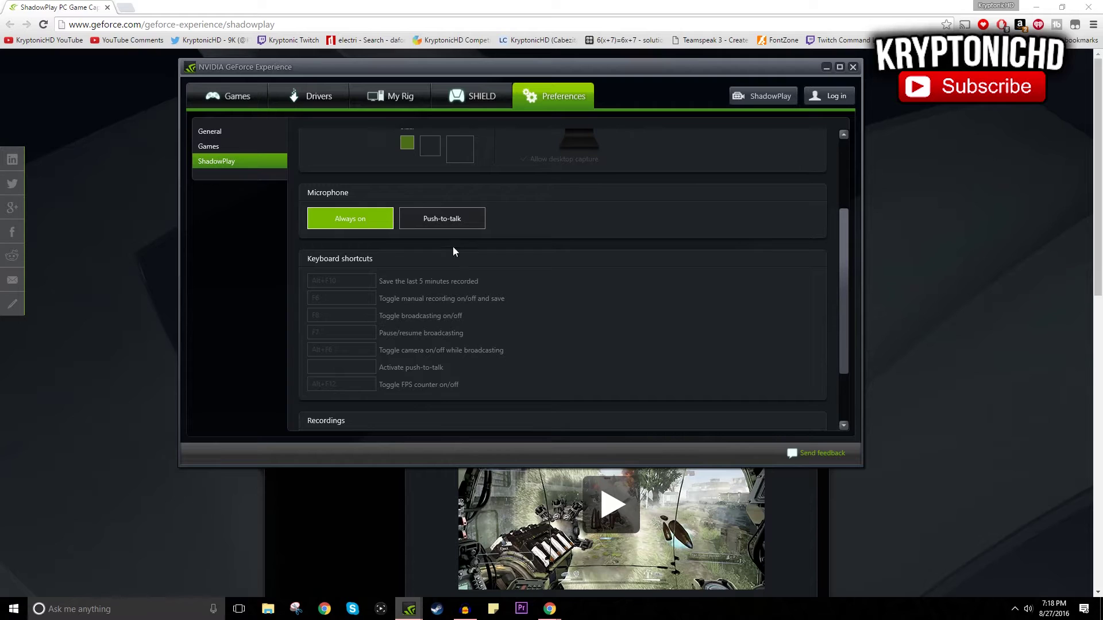
scroll(428, 245, "up", 3)
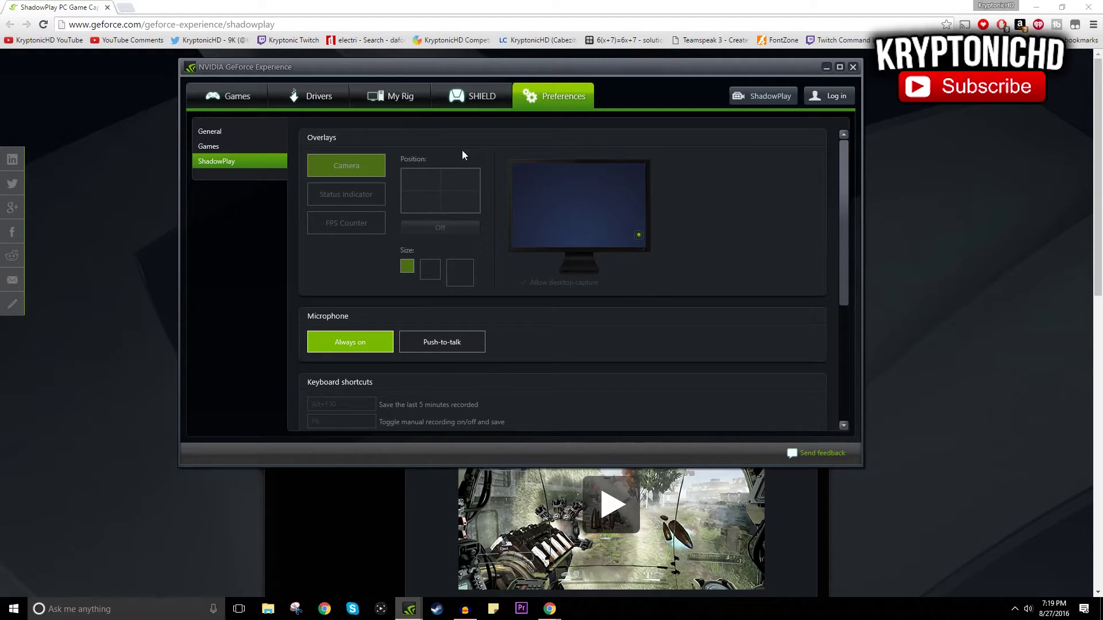
Step: View the ShadowPlay recorder's mode, shadow time, quality and audio options, close it and minimize GeForce Experience
left_click(744, 101)
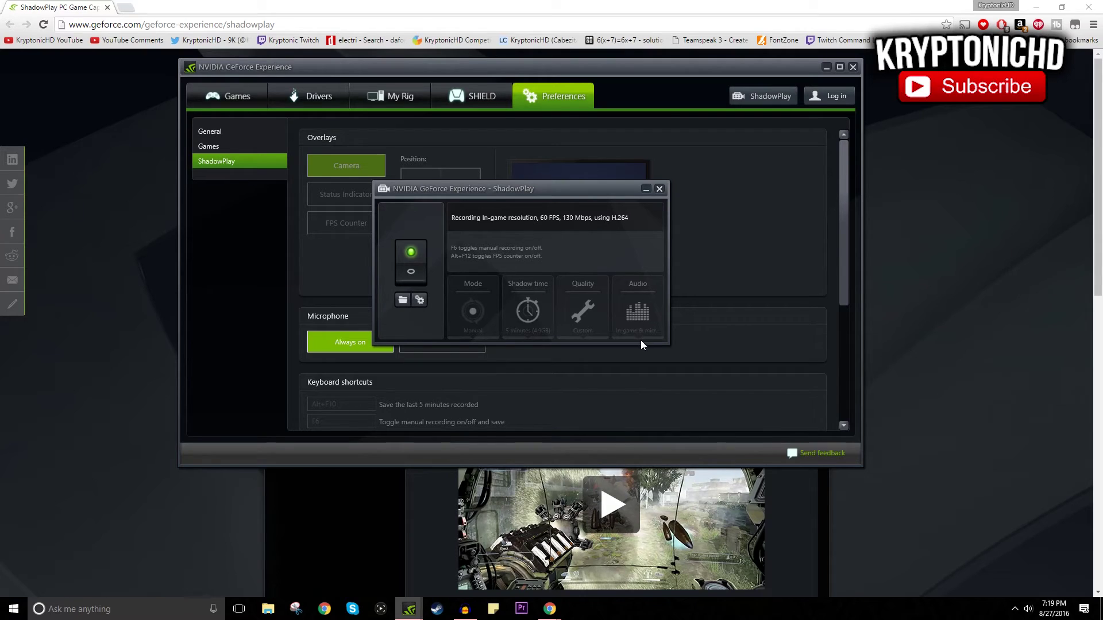
left_click(668, 173)
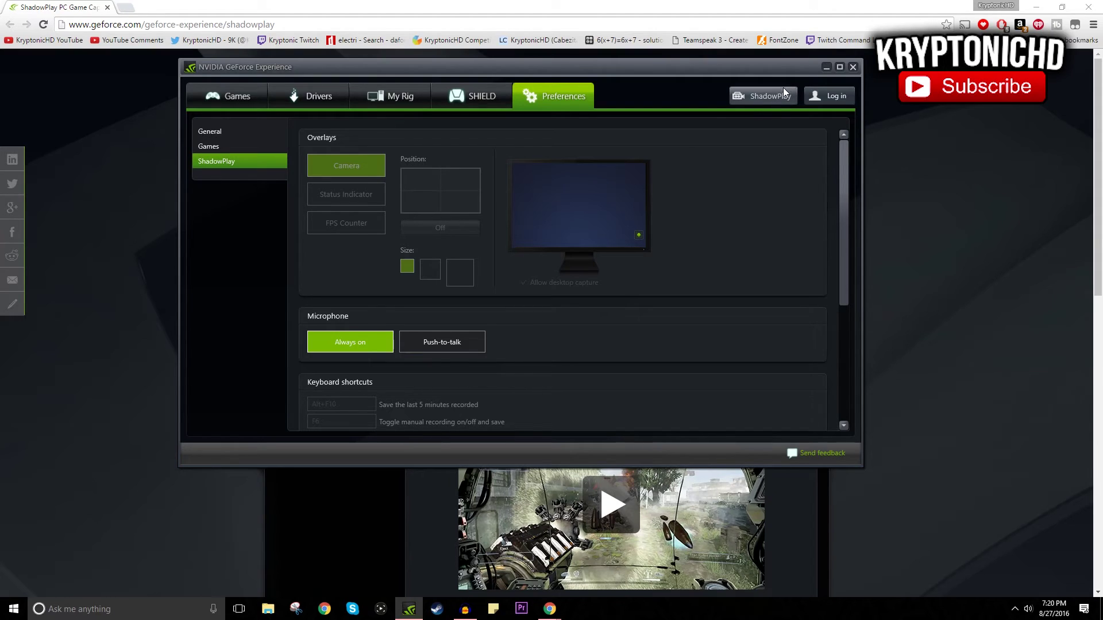
left_click(826, 68)
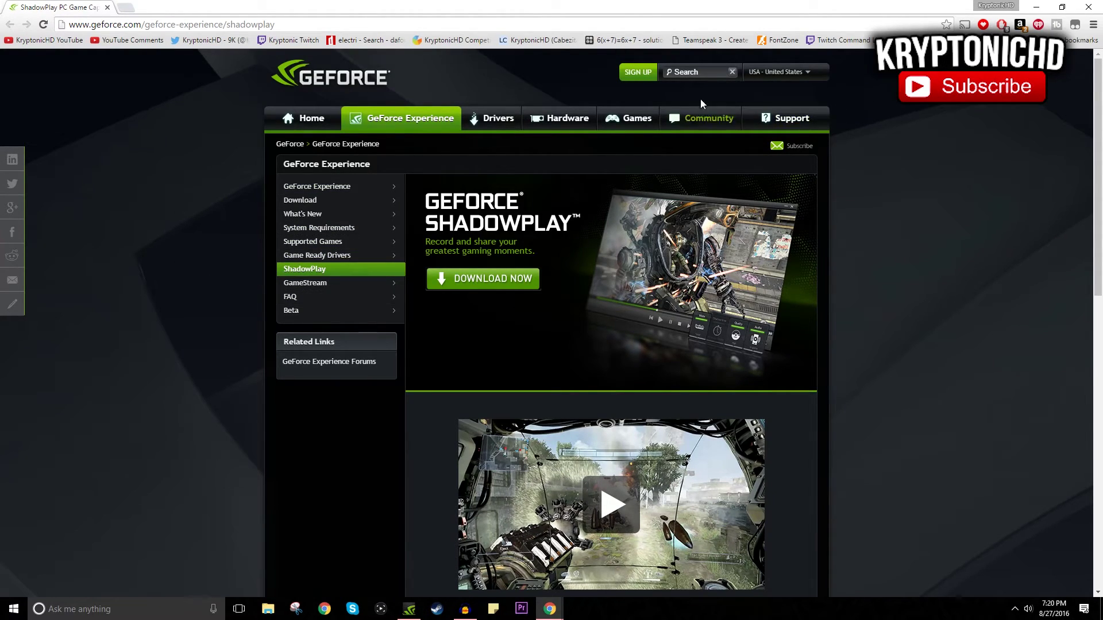
scroll(440, 243, "down", 2)
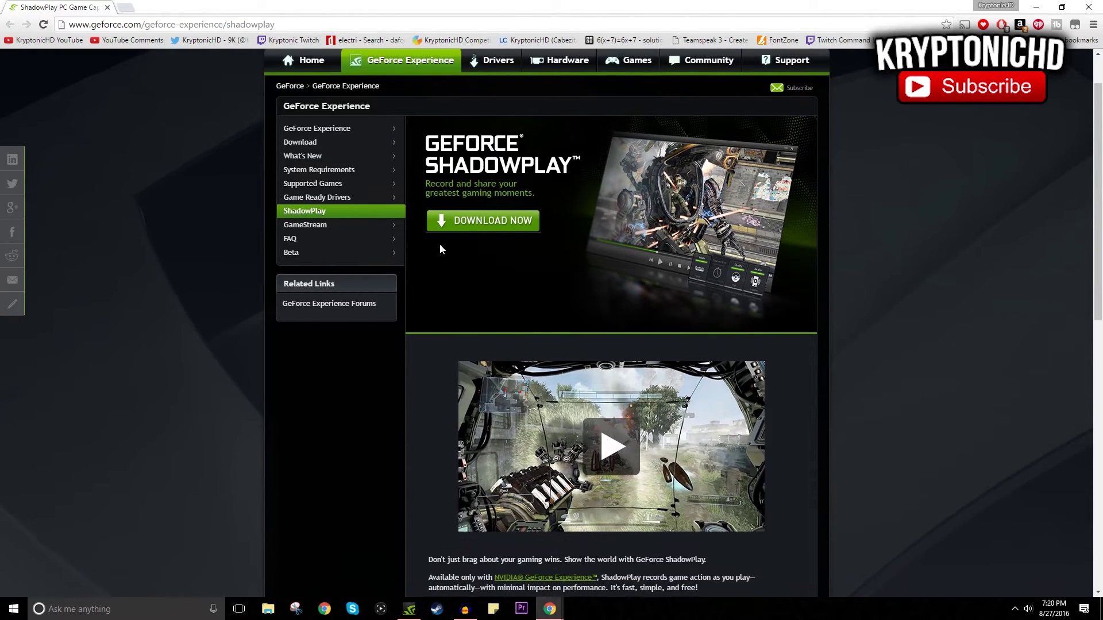
scroll(439, 243, "up", 2)
scroll(481, 276, "down", 12)
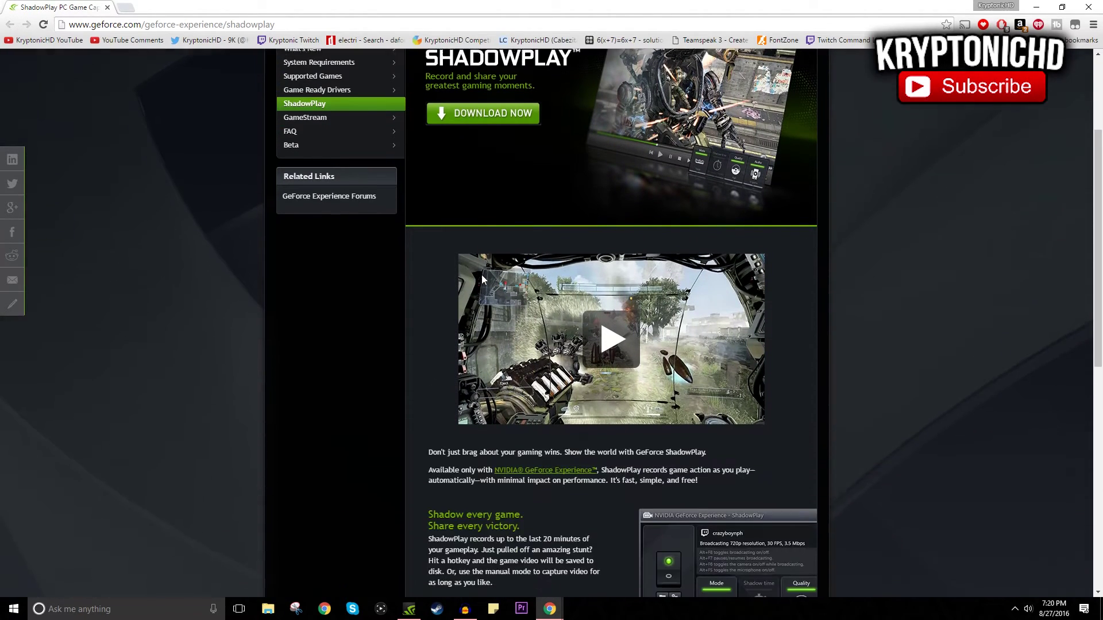
scroll(482, 279, "up", 12)
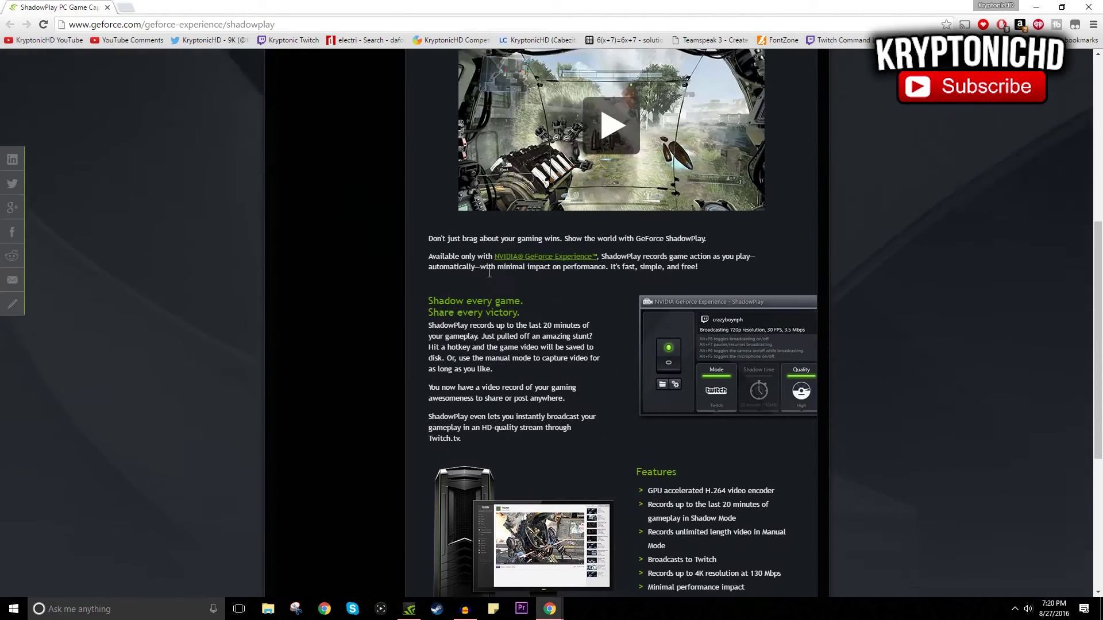